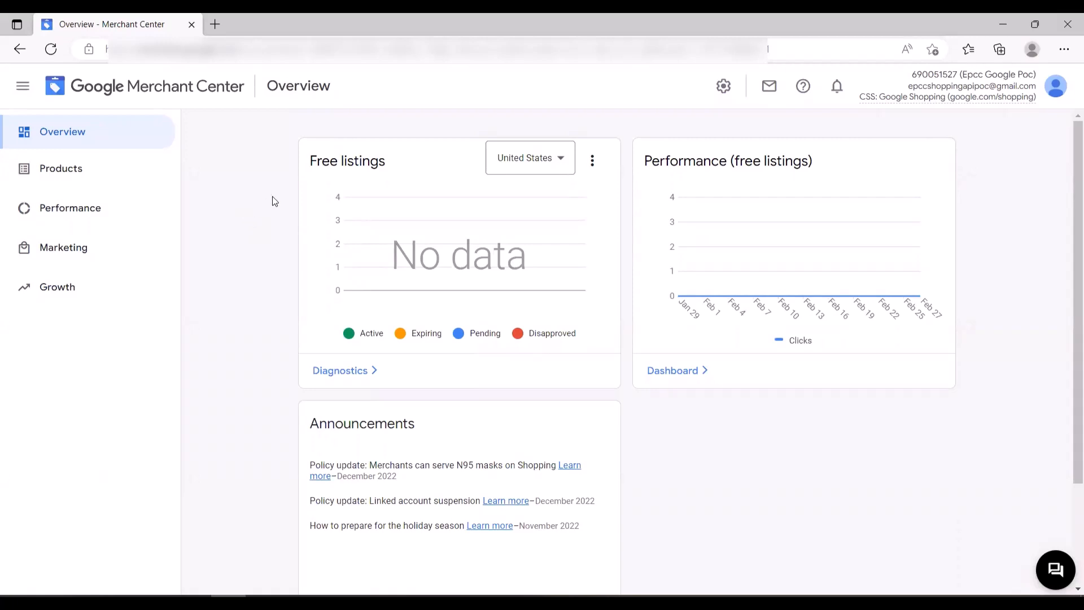
# Review the shipping services and the return policies in the Merchant Center's shipping and returns settings.
pyautogui.click(724, 86)
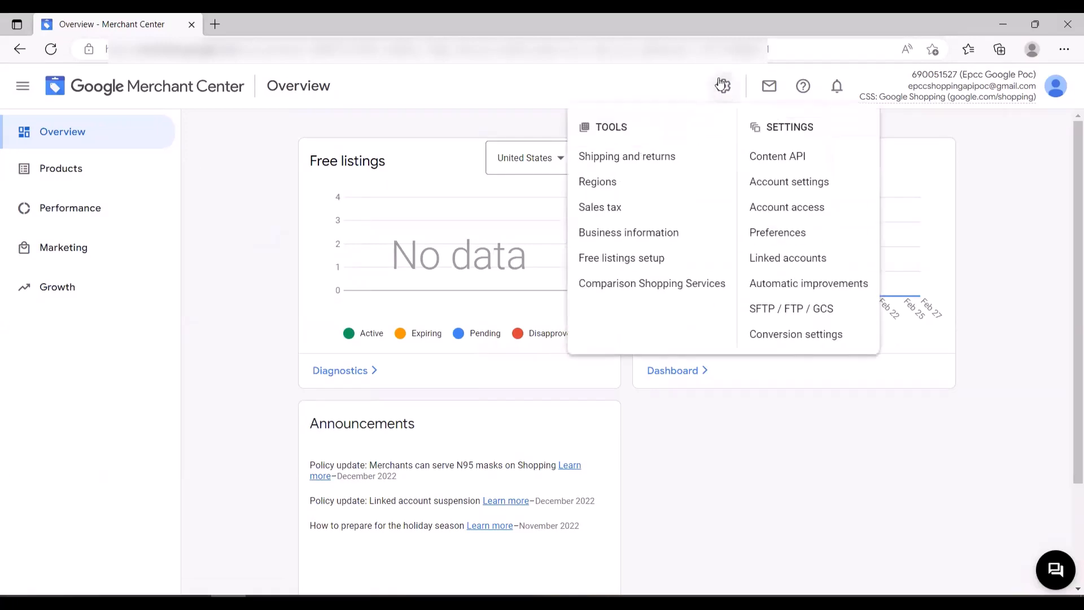
pyautogui.click(642, 161)
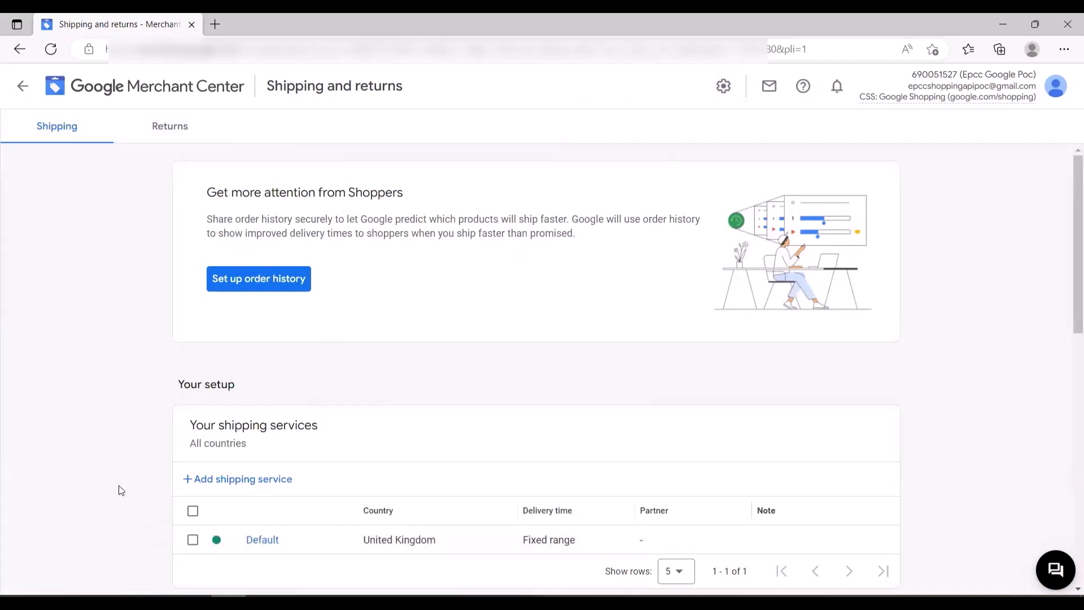
pyautogui.click(192, 125)
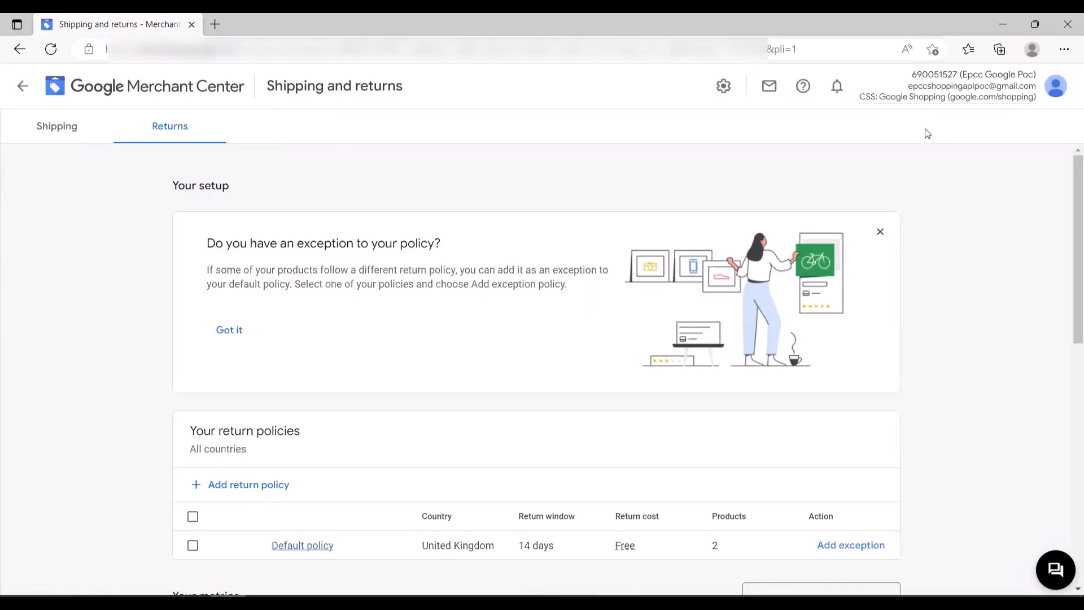
# Create a new Content API authentication key for the Merchant Center account, keeping the existing keys.
pyautogui.click(723, 86)
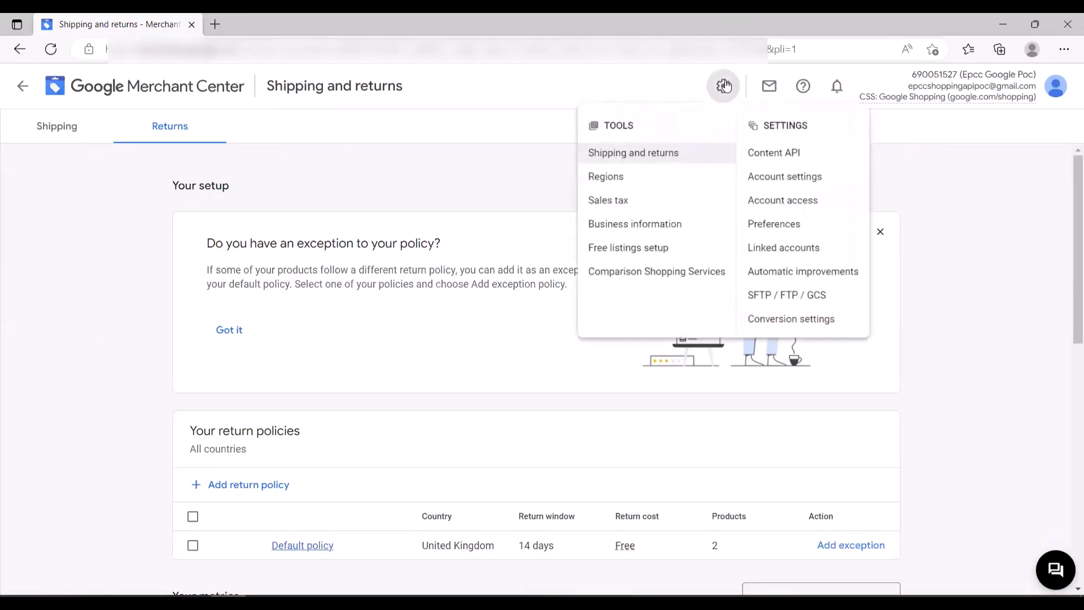
pyautogui.click(783, 161)
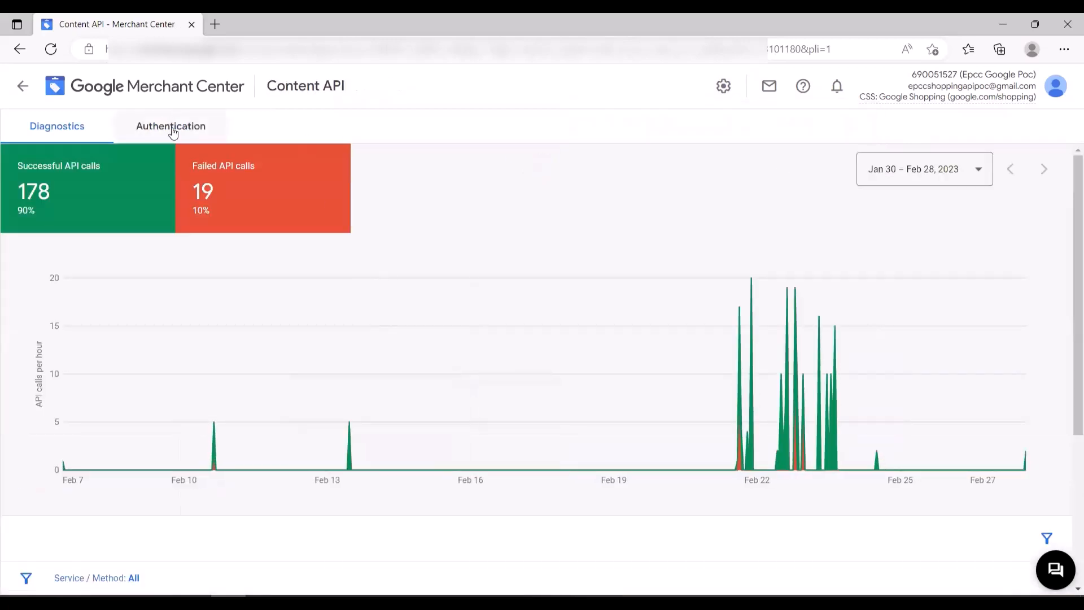
pyautogui.click(173, 132)
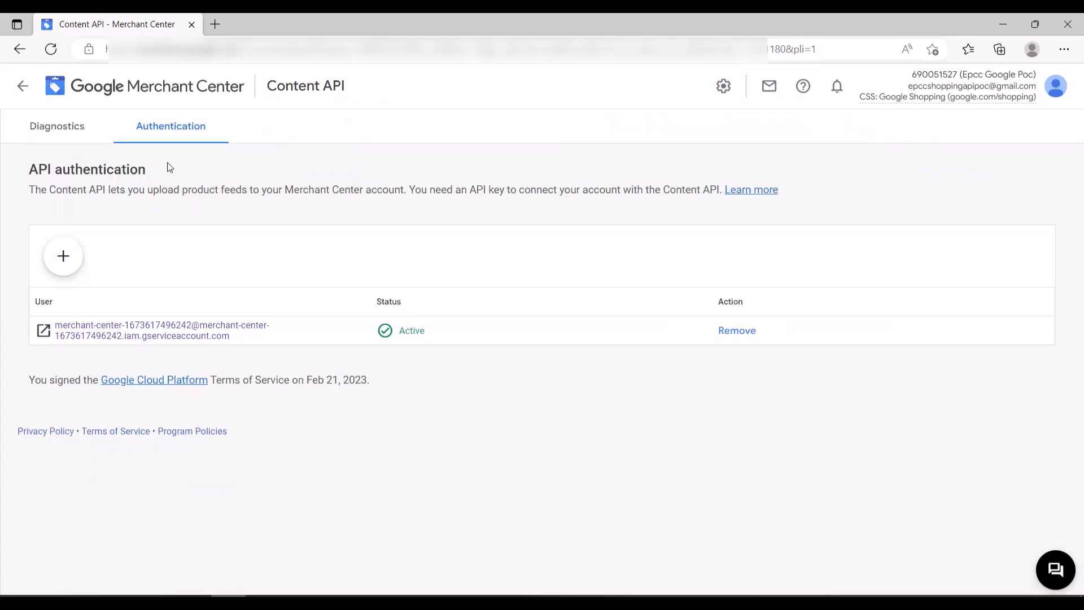
pyautogui.click(63, 258)
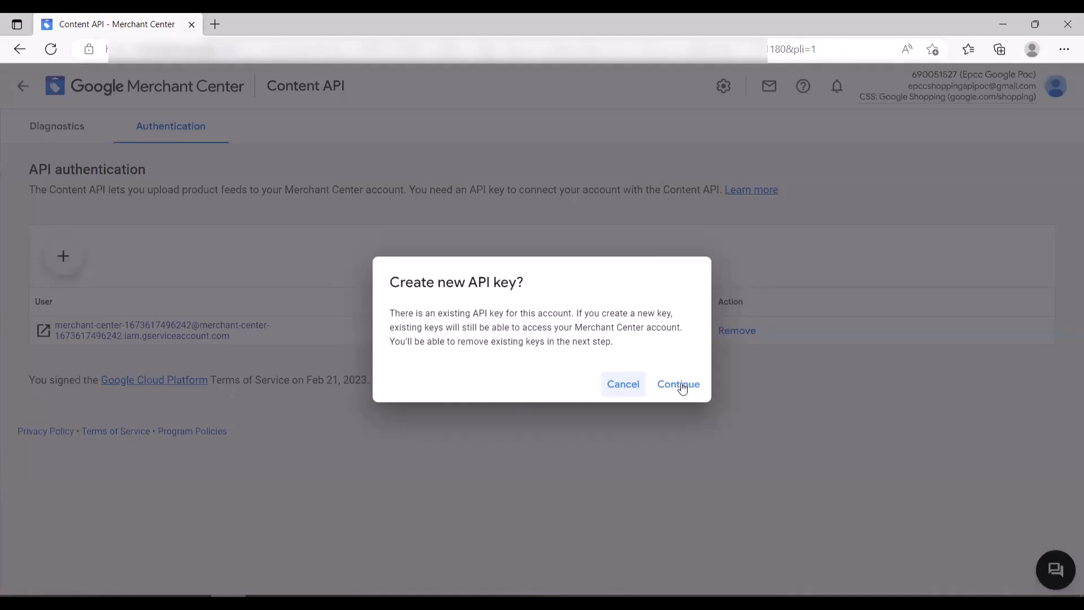
pyautogui.click(682, 386)
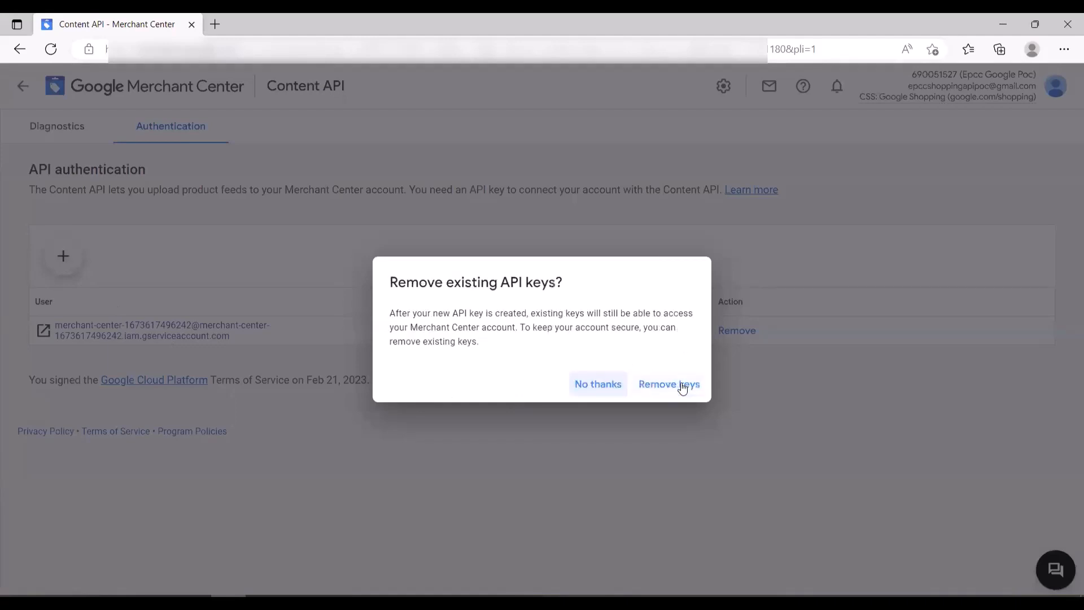
pyautogui.click(594, 386)
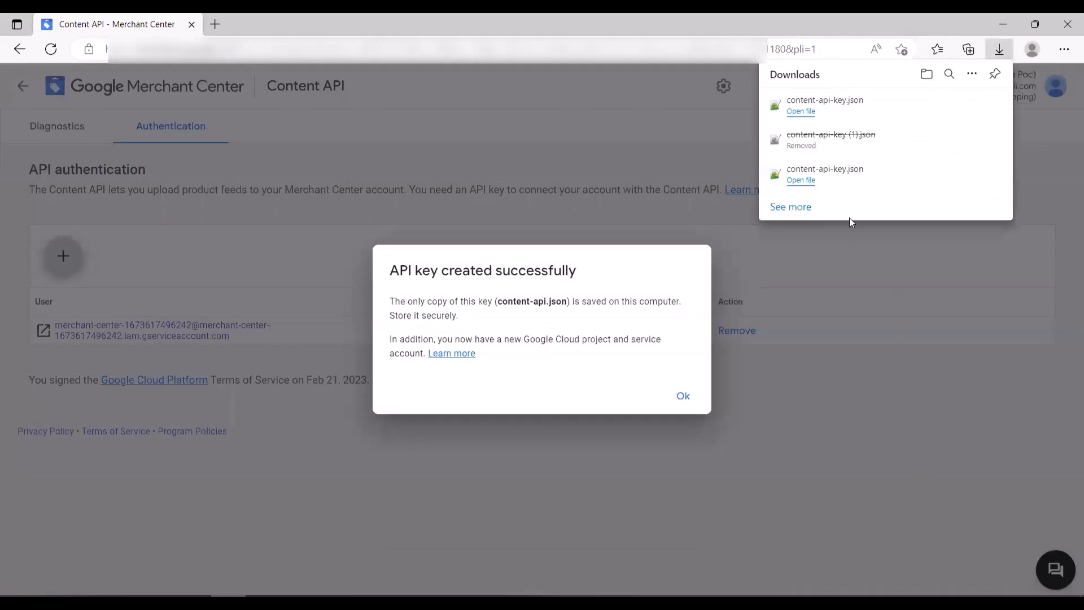
# Open the downloaded content-api-key.json file, examine its client_email and private_key entries, and put the file window away.
pyautogui.moveTo(832, 183)
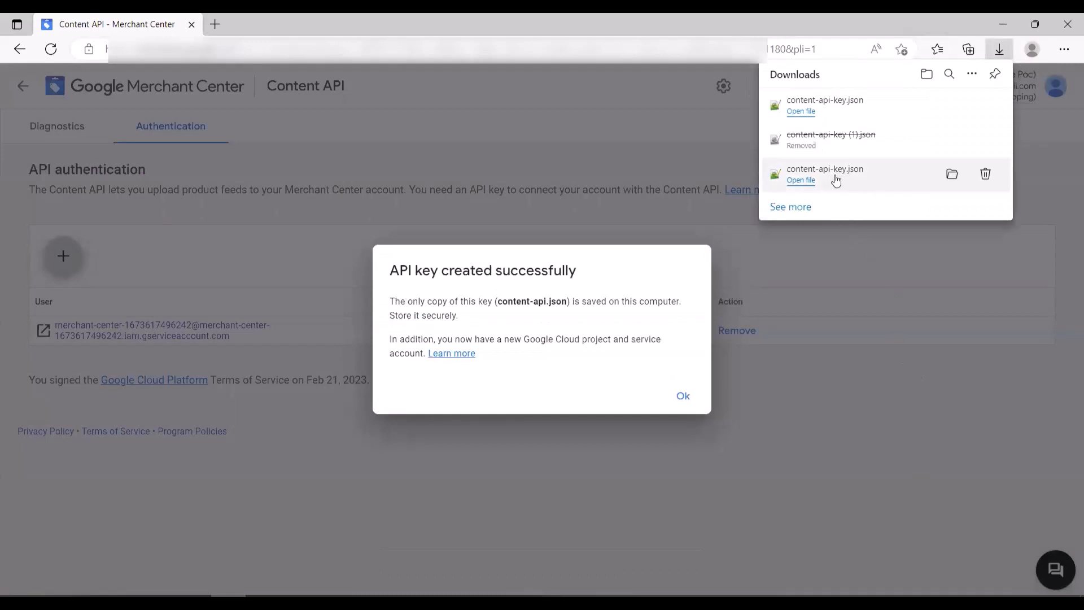
pyautogui.click(804, 181)
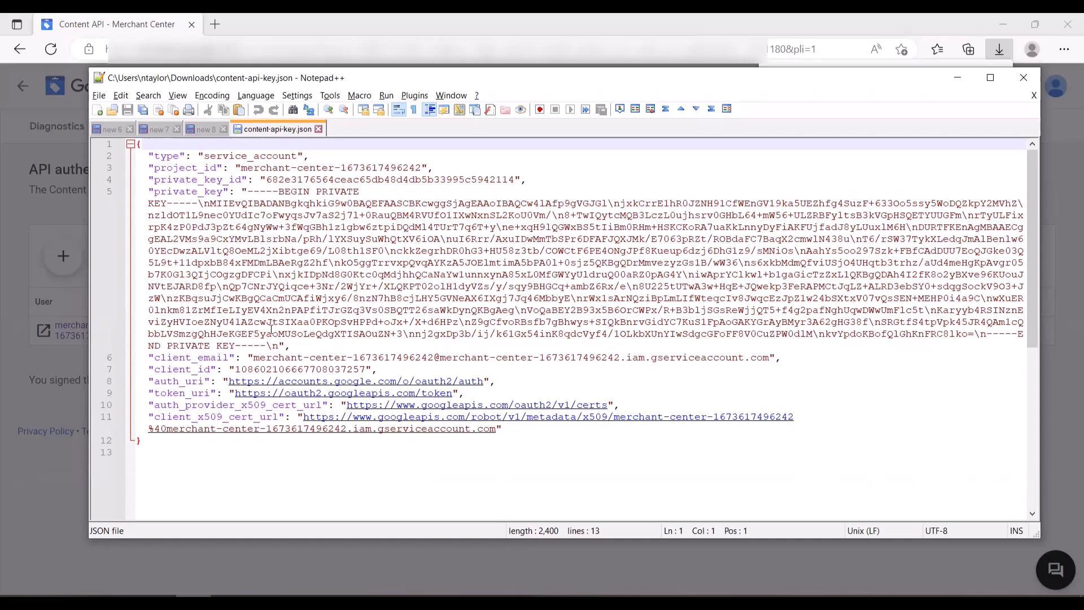
pyautogui.moveTo(149, 358); pyautogui.dragTo(788, 358)
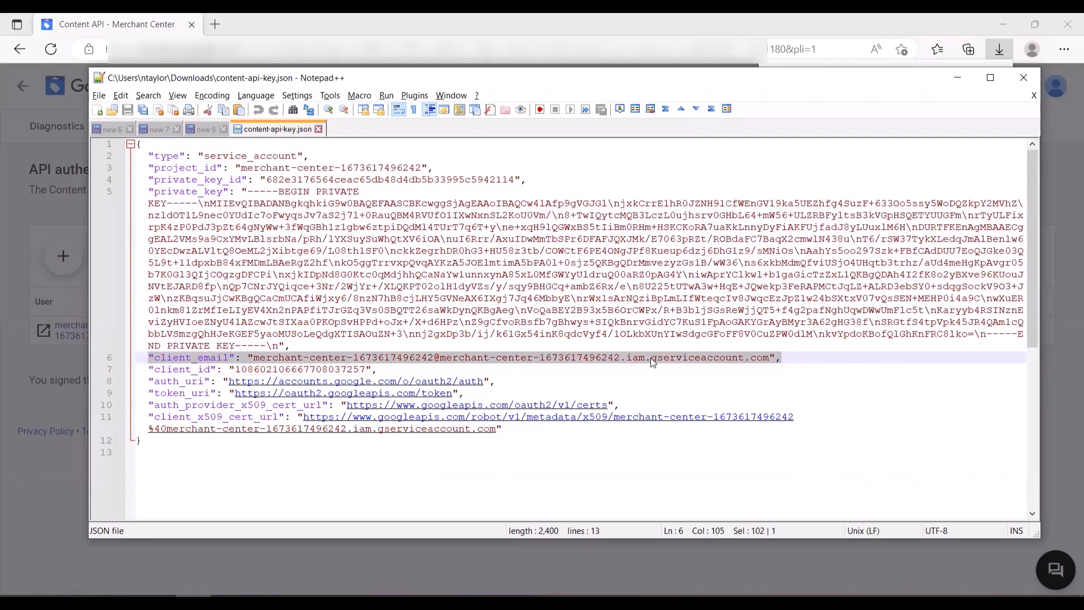
pyautogui.moveTo(148, 192); pyautogui.dragTo(296, 343)
pyautogui.click(296, 343)
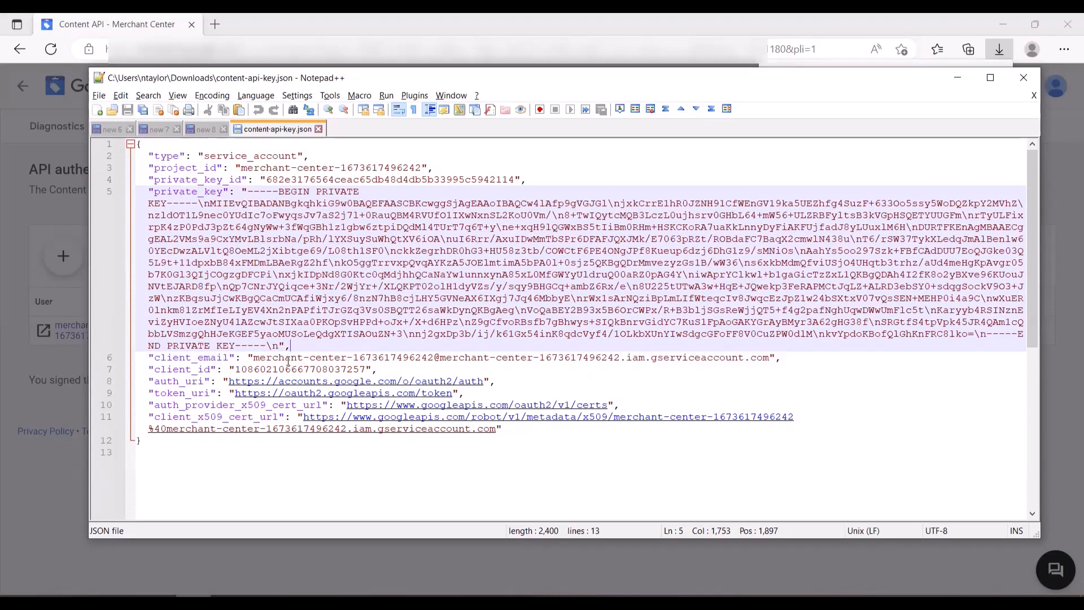
pyautogui.click(958, 77)
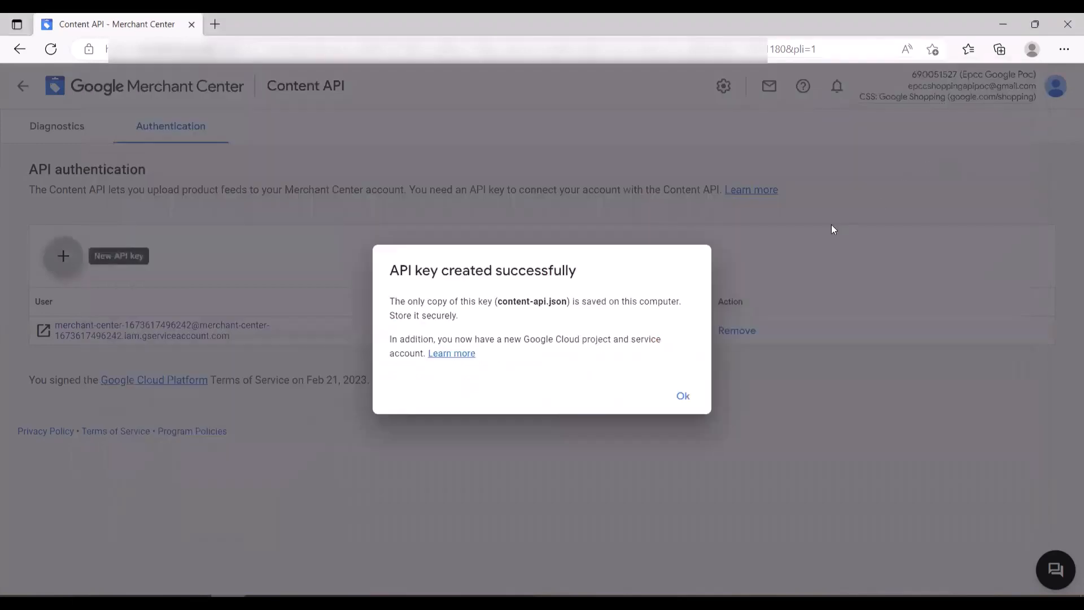
# Dismiss the API key confirmation, switch to Elastic Path Commerce Manager and open the Configuration stage of the Google Merchant Center integration's configuration.
pyautogui.click(683, 397)
pyautogui.doubleClick(919, 75)
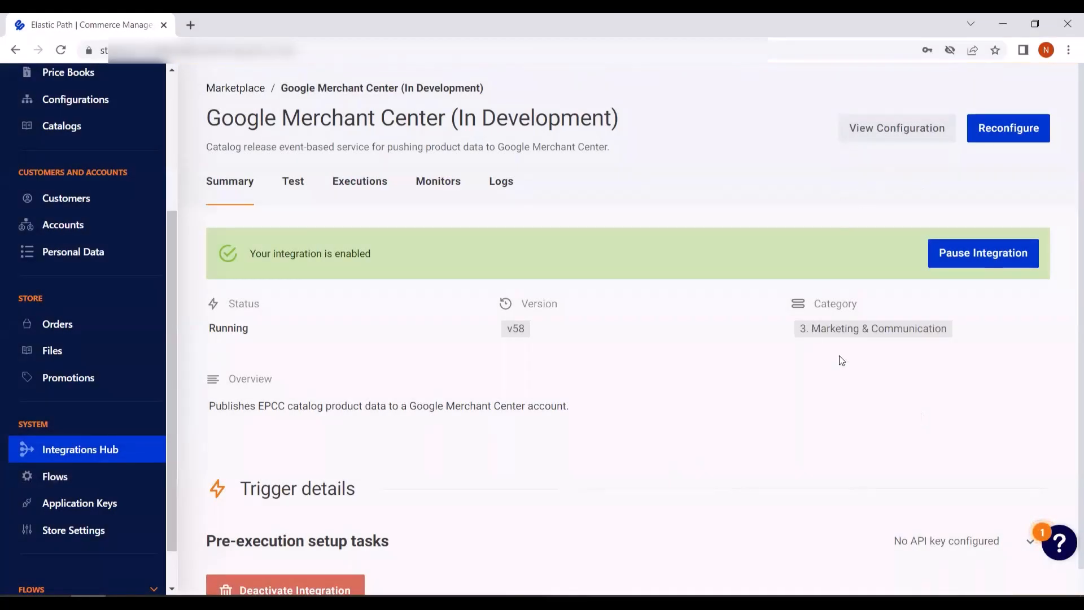
pyautogui.click(895, 132)
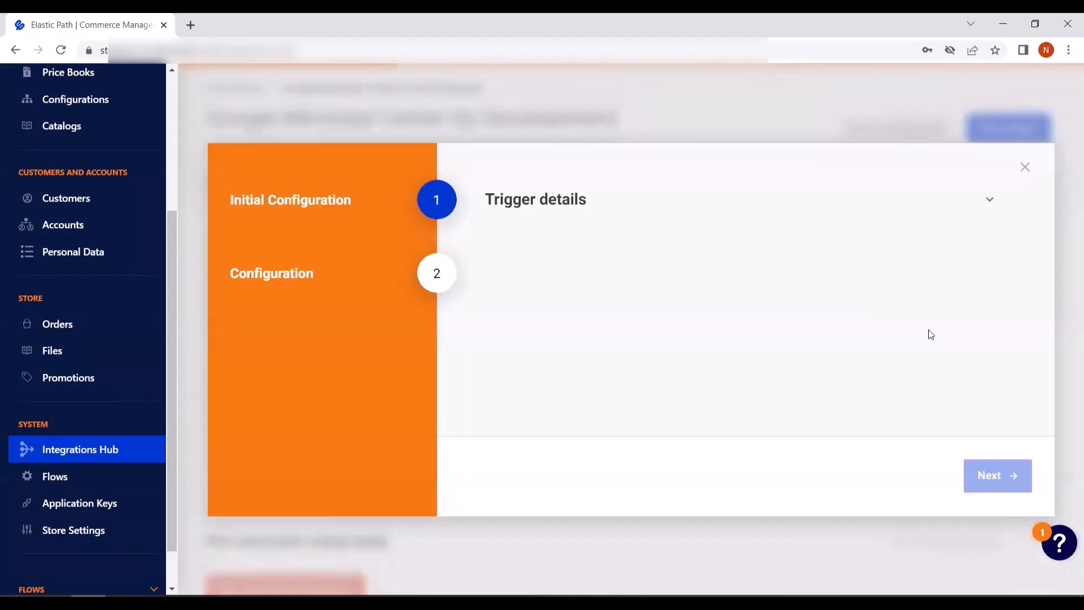
pyautogui.click(1002, 480)
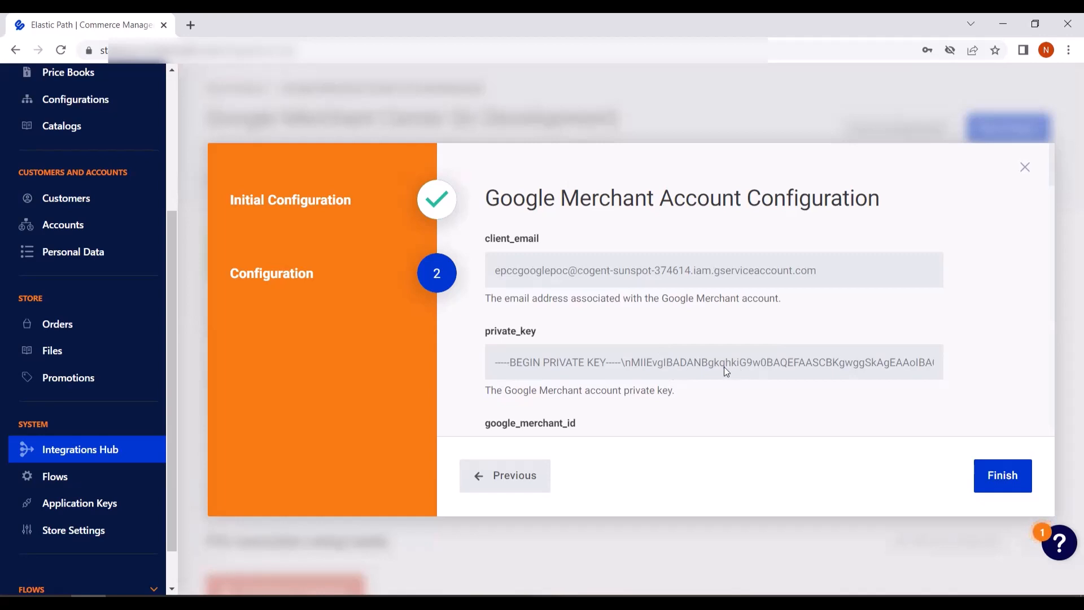
# Examine the integration's Google Merchant account, Commerce Cloud connection, base URL, webhook key, tuning and product page URL settings.
pyautogui.scroll(-1, 724, 367)
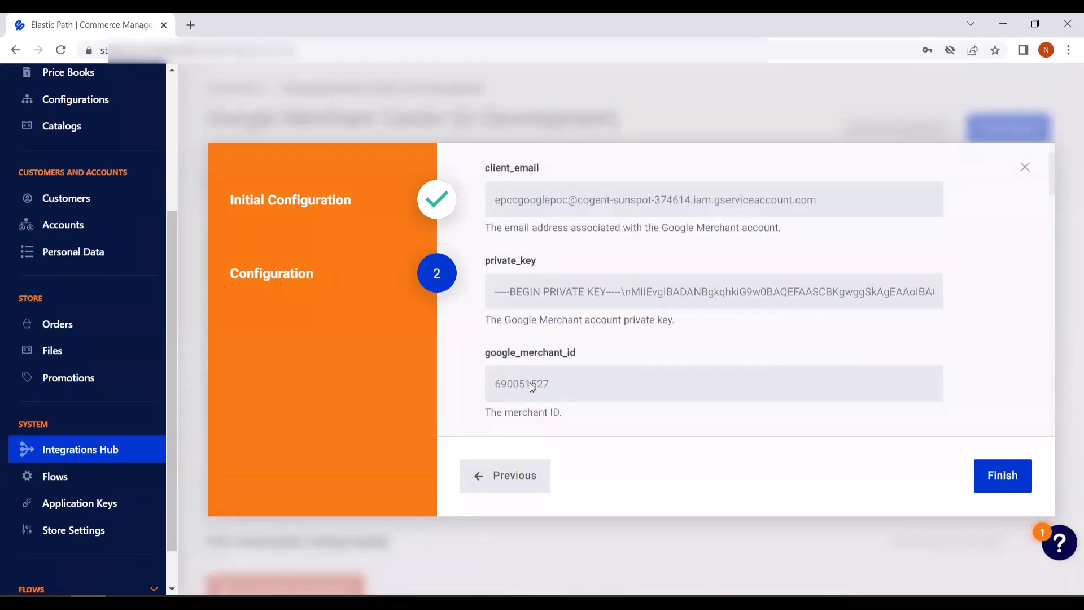
pyautogui.scroll(-3, 531, 384)
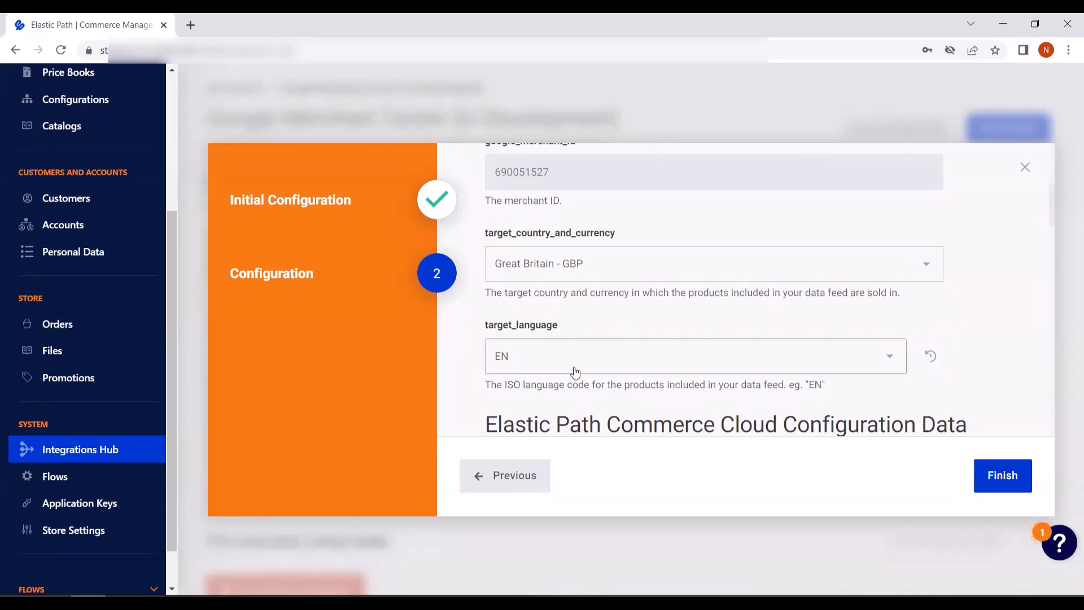
pyautogui.scroll(-5, 1017, 336)
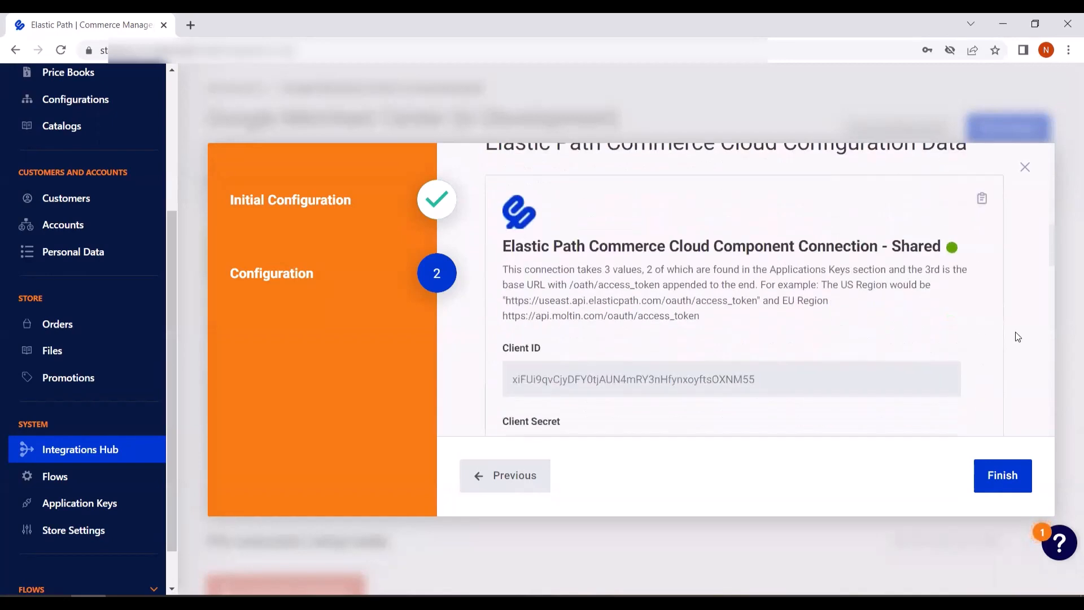
pyautogui.scroll(-3, 1017, 336)
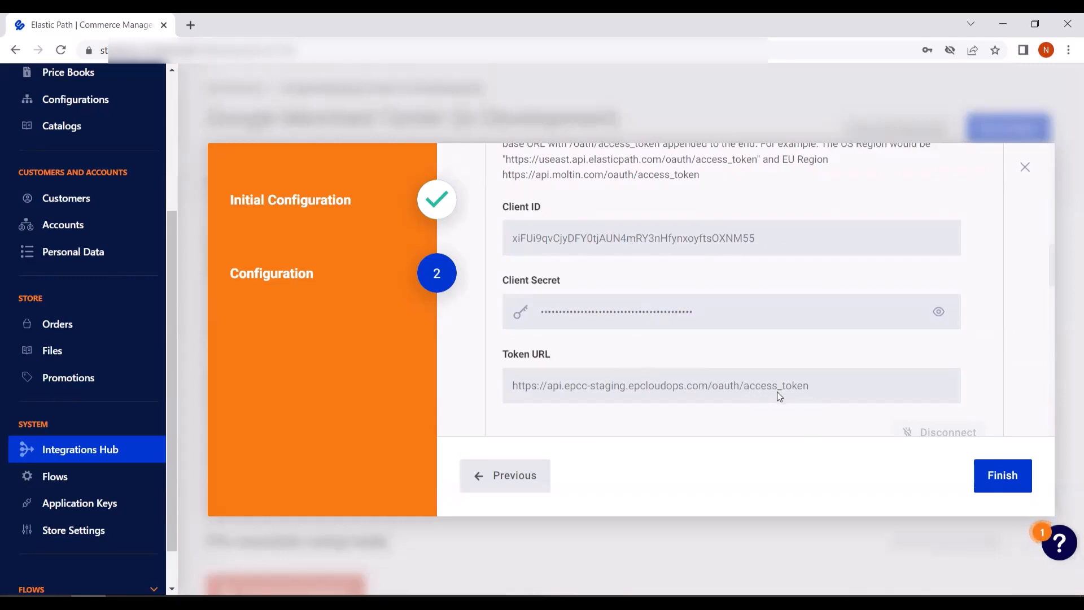
pyautogui.scroll(-4, 985, 338)
pyautogui.scroll(-1, 999, 335)
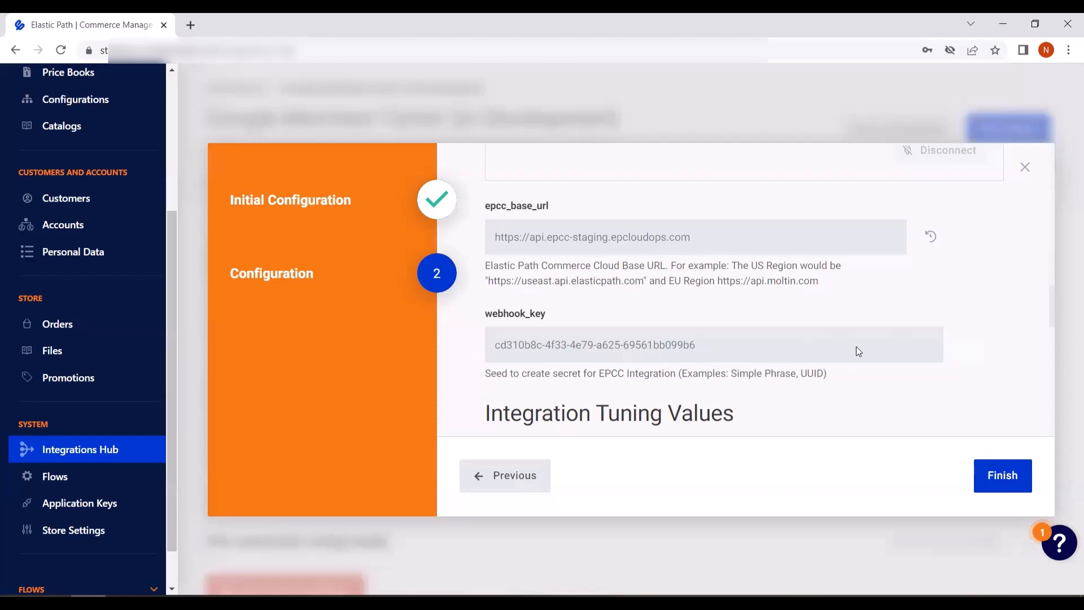
pyautogui.scroll(-3, 990, 358)
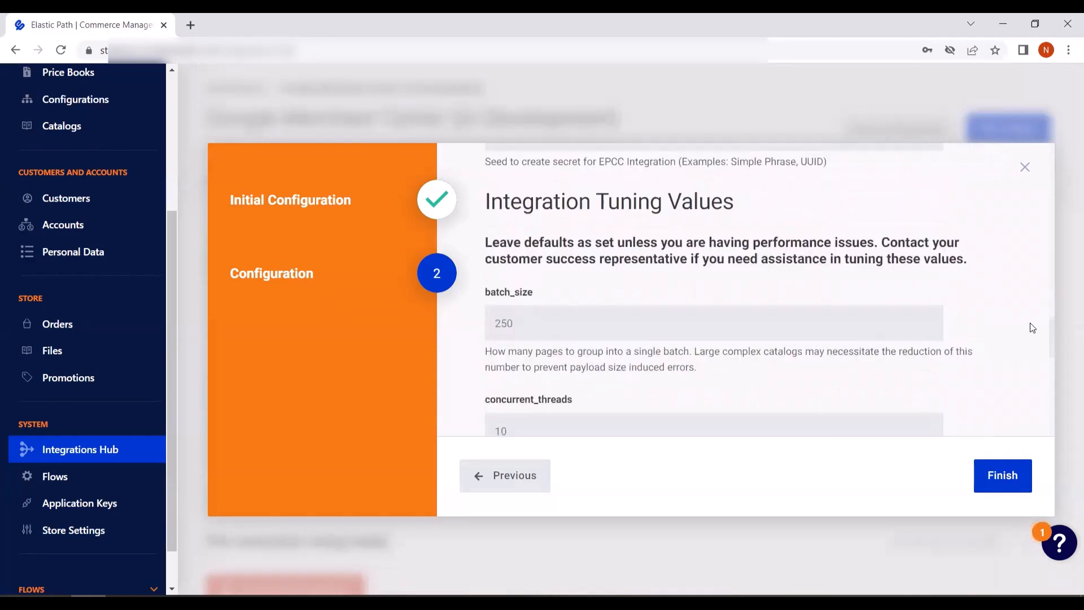
pyautogui.scroll(-1, 1052, 331)
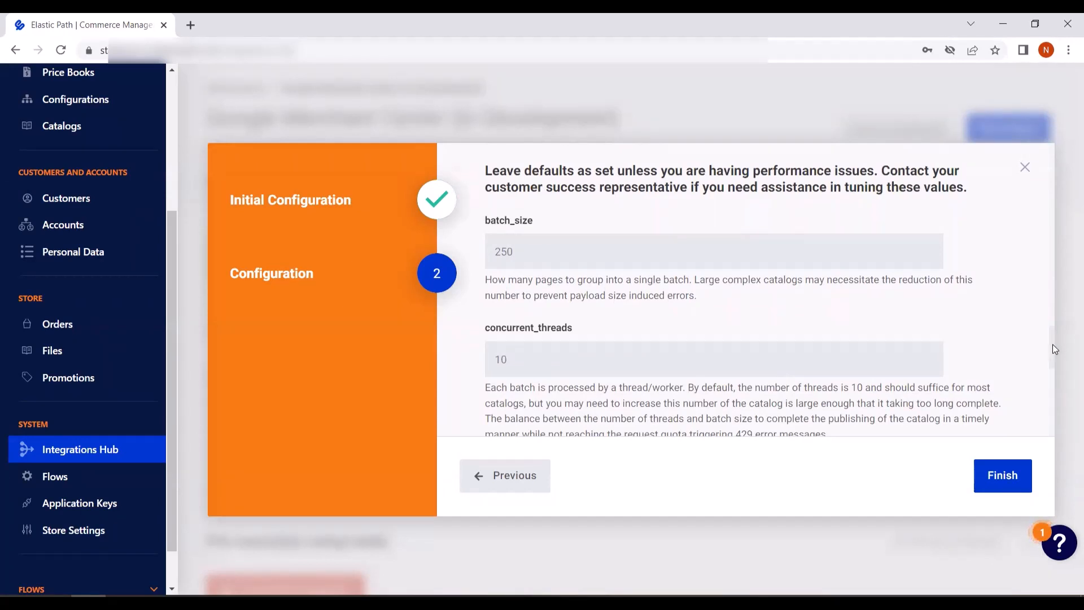
pyautogui.moveTo(1053, 344); pyautogui.dragTo(1059, 407)
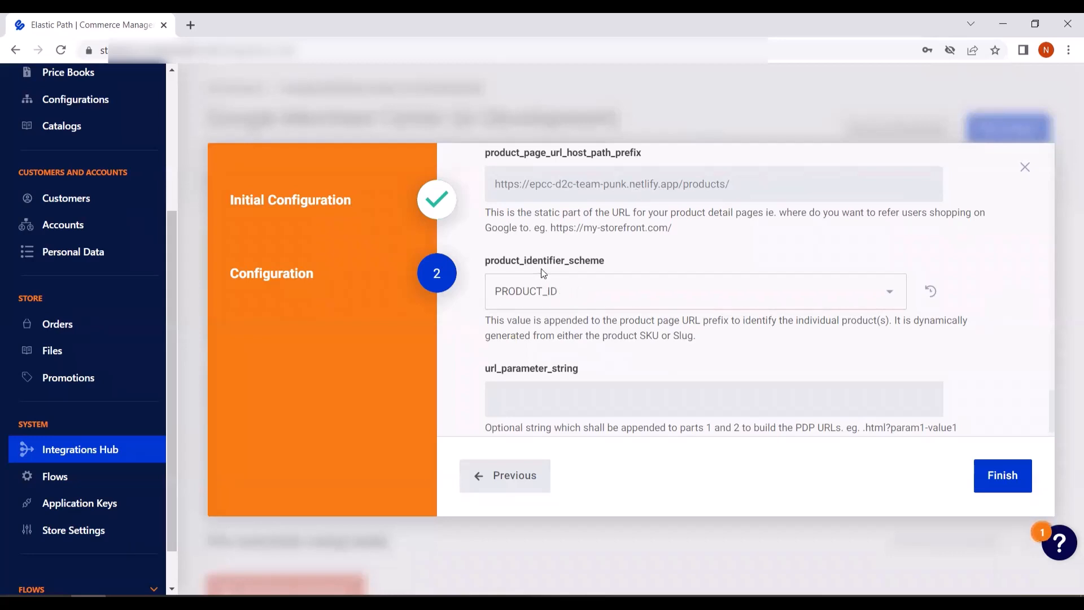
# Check the product_identifier_scheme options, keep PRODUCT_ID, leave url_parameter_string empty and finish the integration configuration.
pyautogui.click(592, 299)
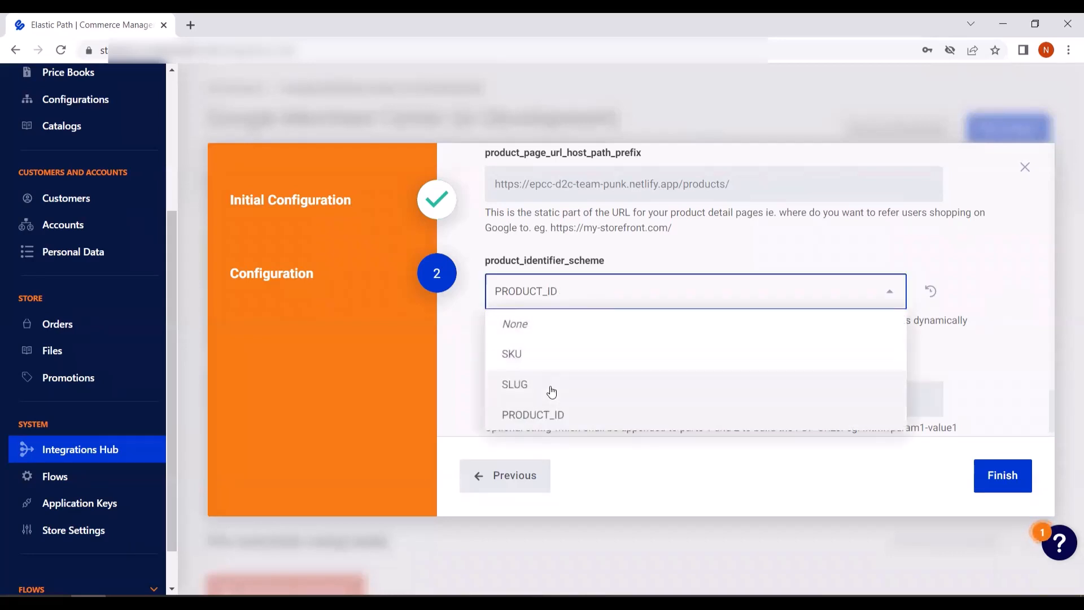
pyautogui.click(574, 299)
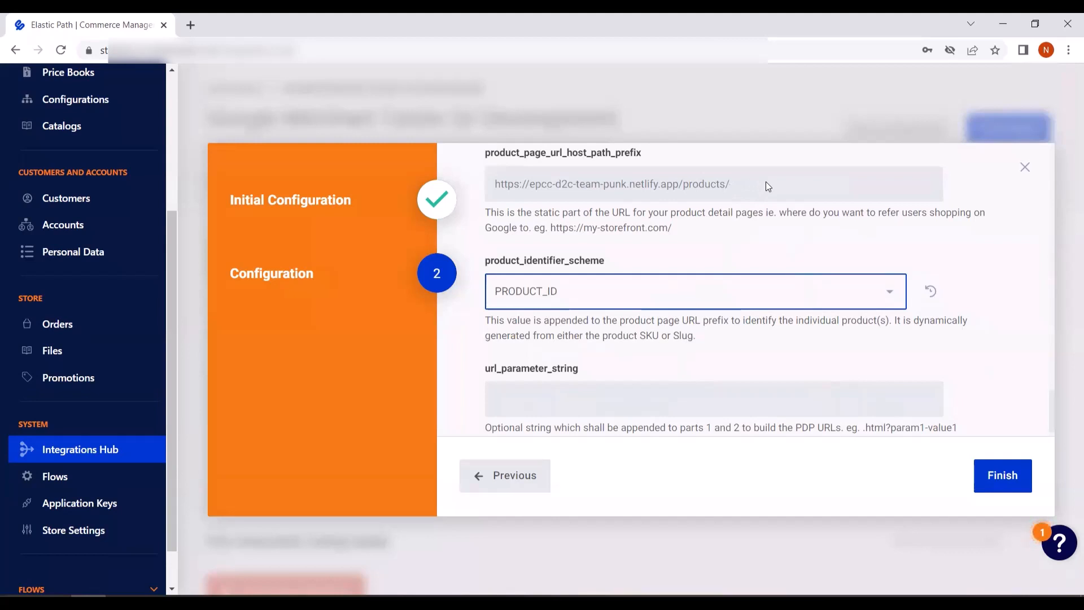
pyautogui.scroll(-1, 993, 291)
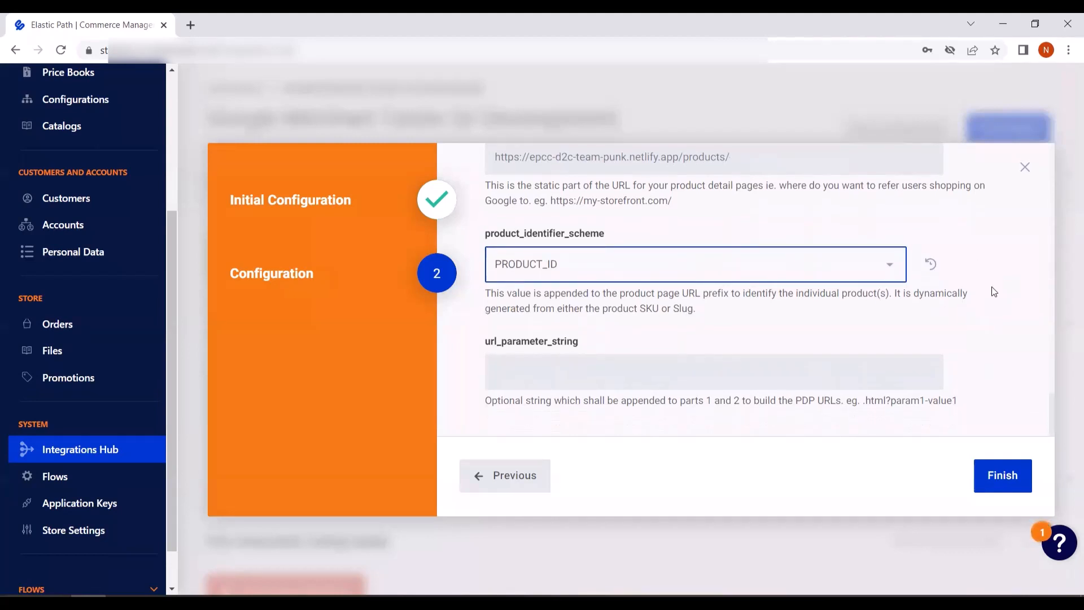
pyautogui.click(1008, 478)
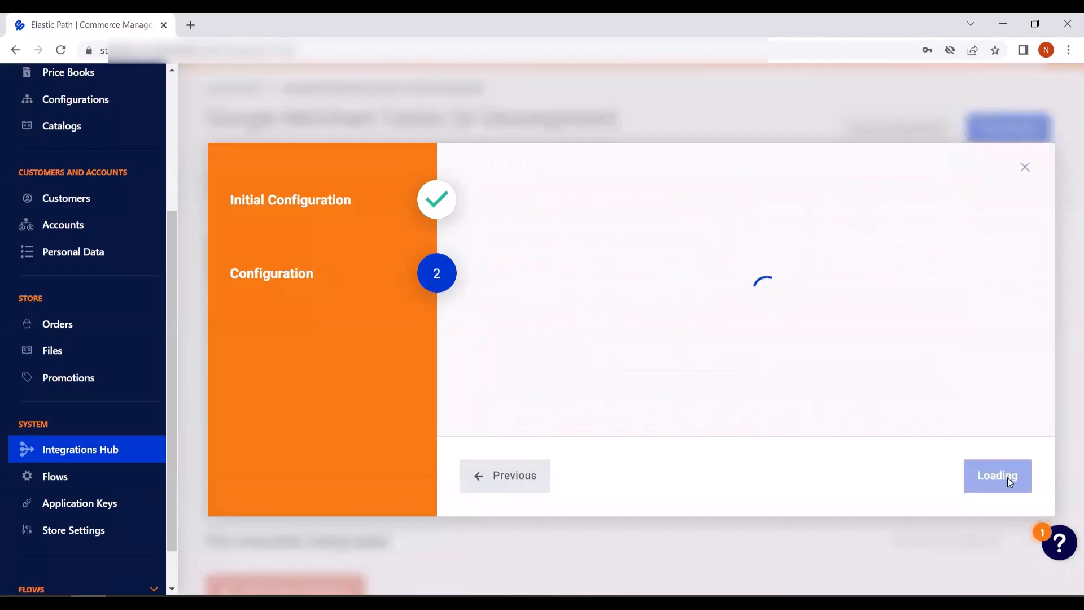